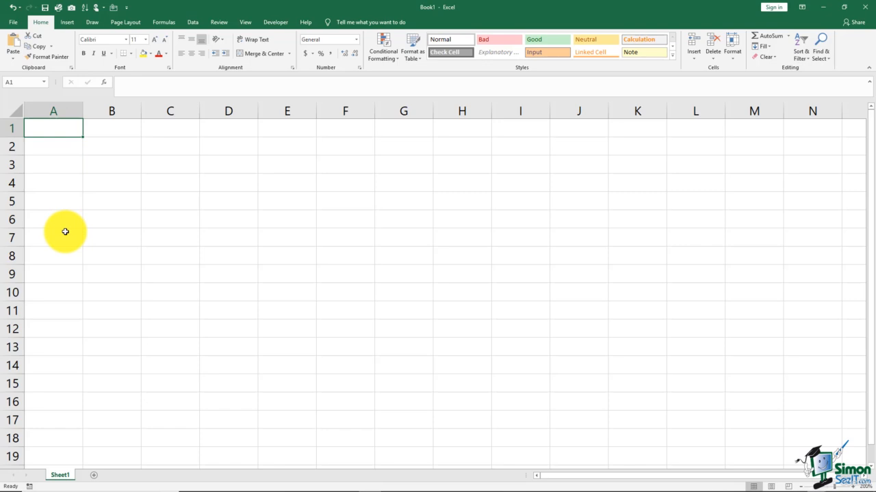
pyautogui.click(59, 147)
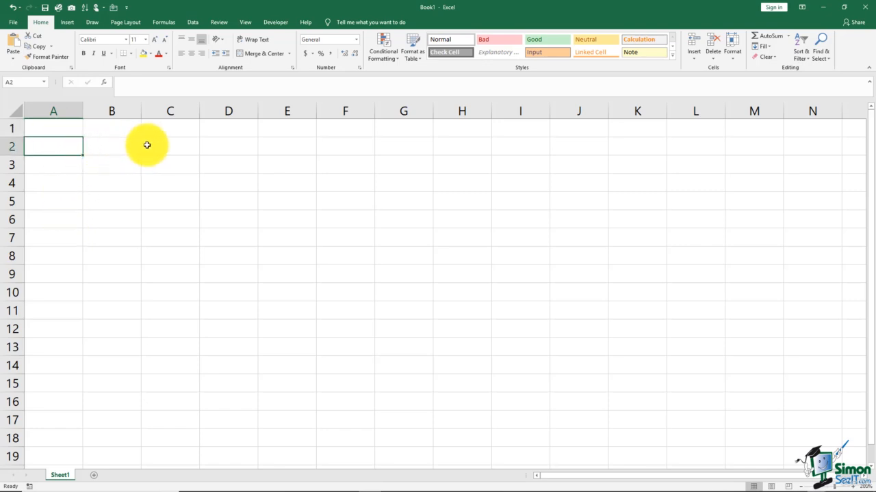
pyautogui.click(70, 129)
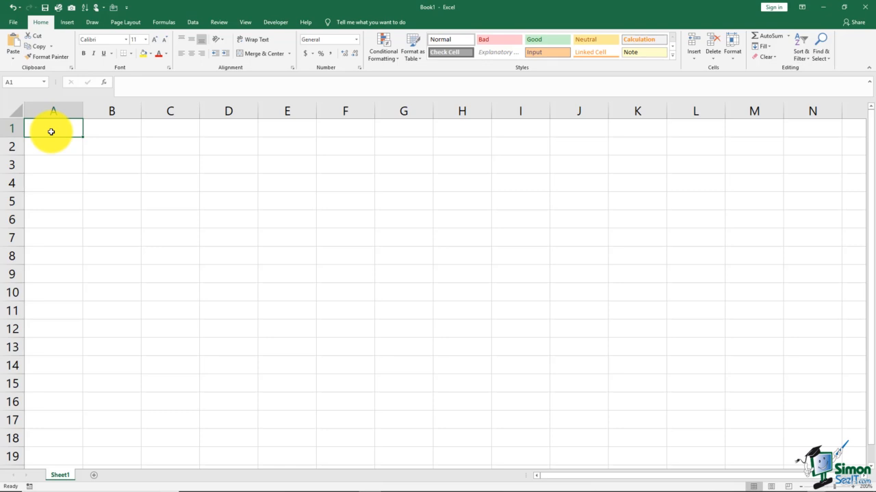
pyautogui.click(62, 167)
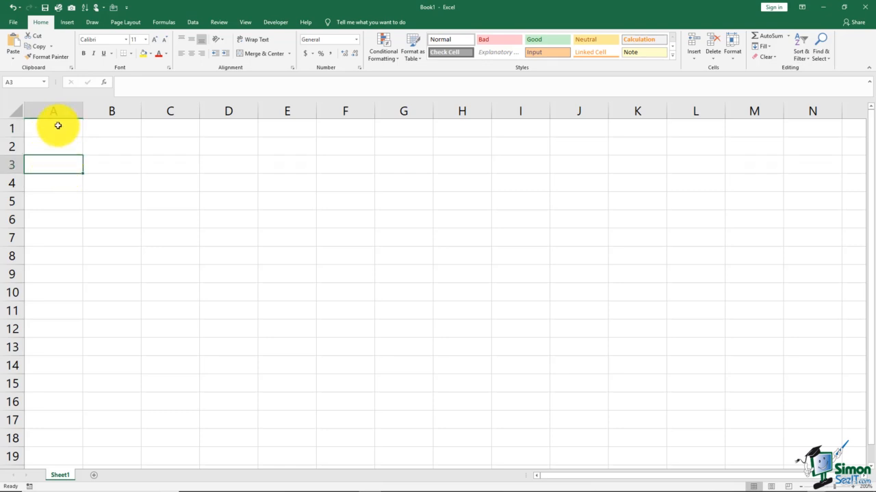
# Enter the column headings Months, Sales, Expenses and Totals in cells A1 through D1
pyautogui.click(56, 129)
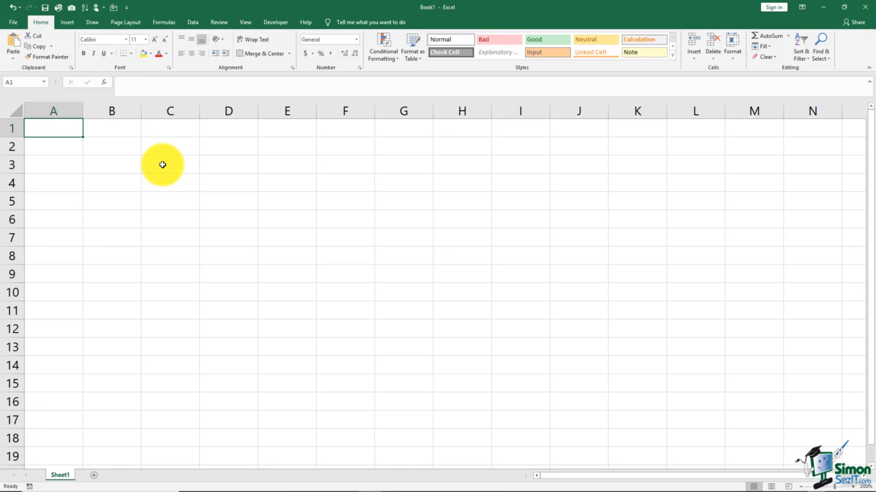
pyautogui.write('Month')
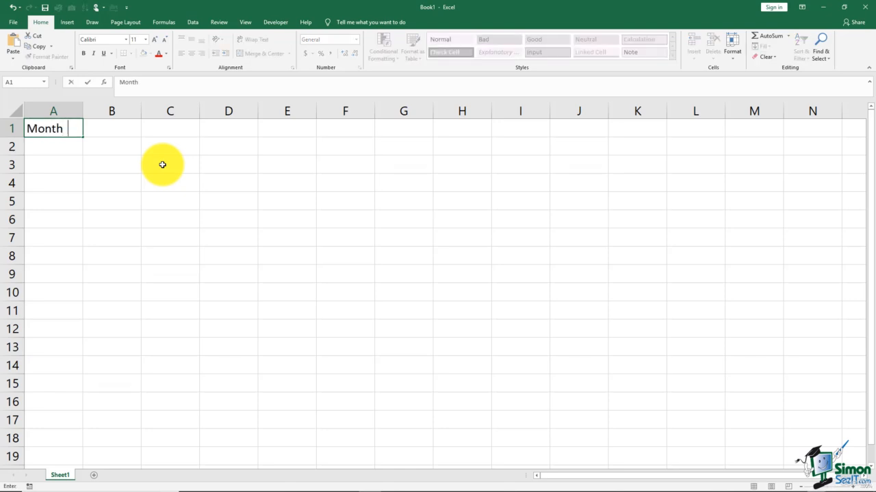
pyautogui.press('BackSpace')
pyautogui.write('s')
pyautogui.press('Tab')
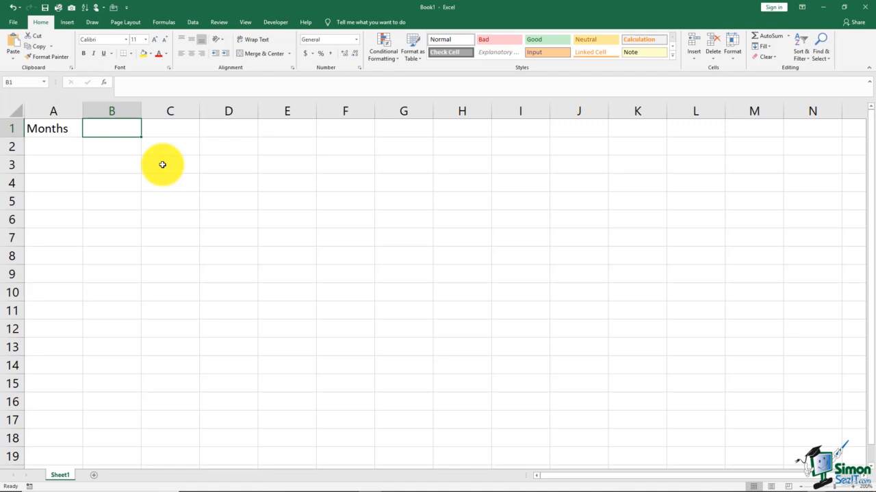
pyautogui.write('Sales')
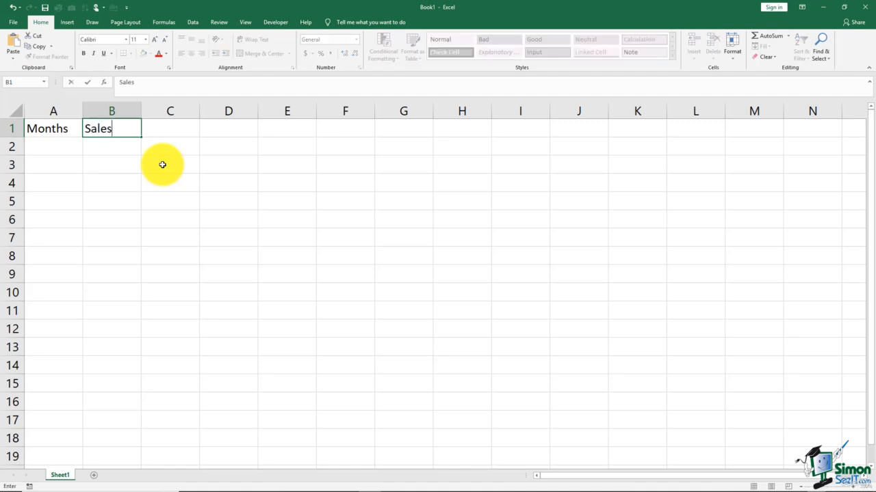
pyautogui.press('Tab')
pyautogui.write('Expenses')
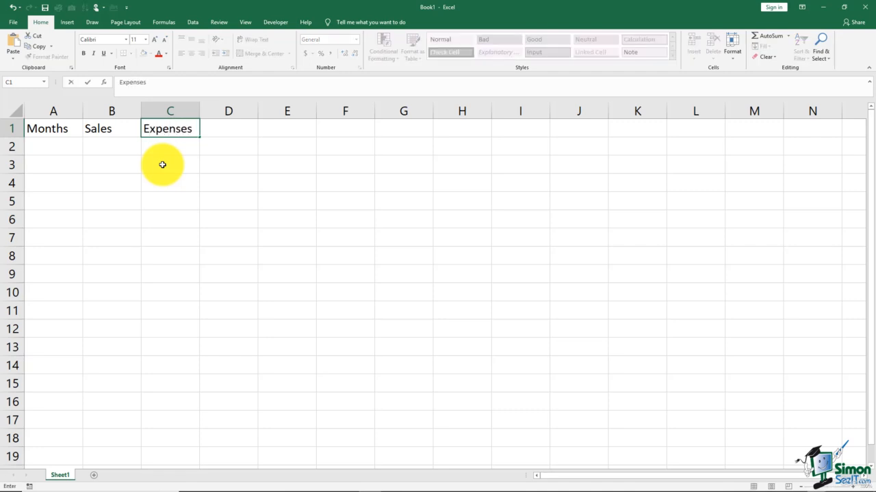
pyautogui.press('Tab')
pyautogui.write('Totals')
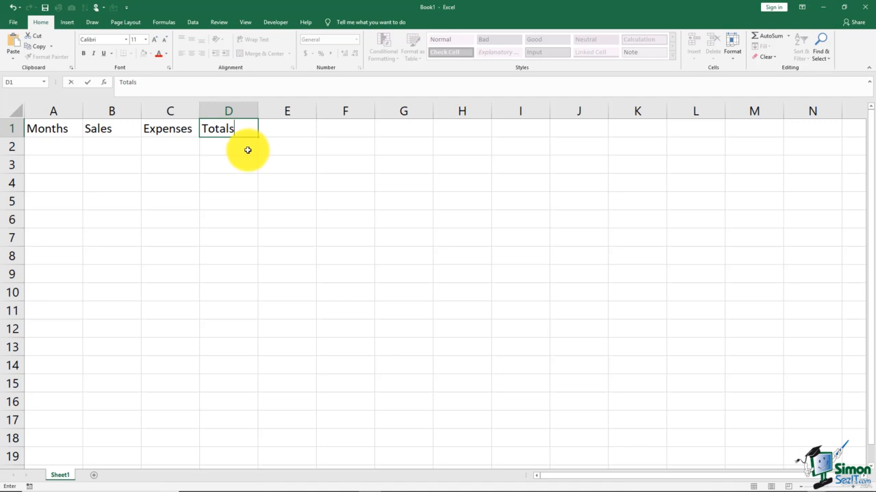
pyautogui.click(87, 83)
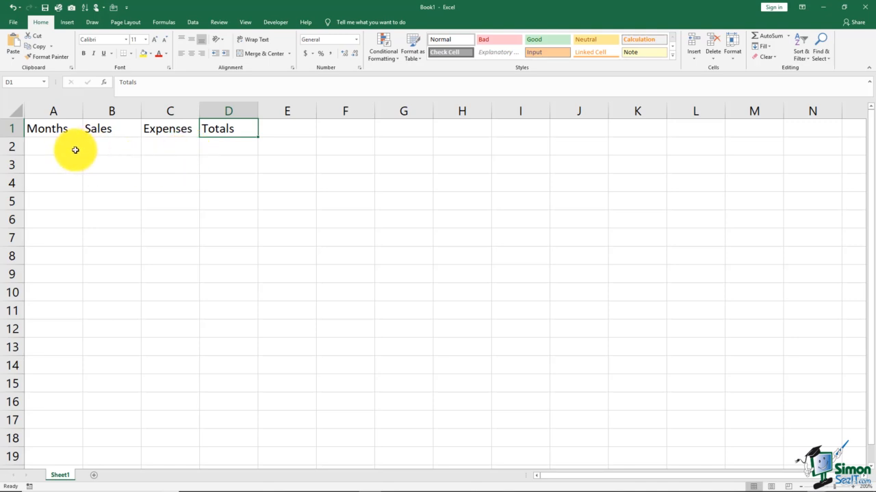
# Enter Jan in cell A2 and auto-fill the month series down to Mar in A4
pyautogui.click(70, 150)
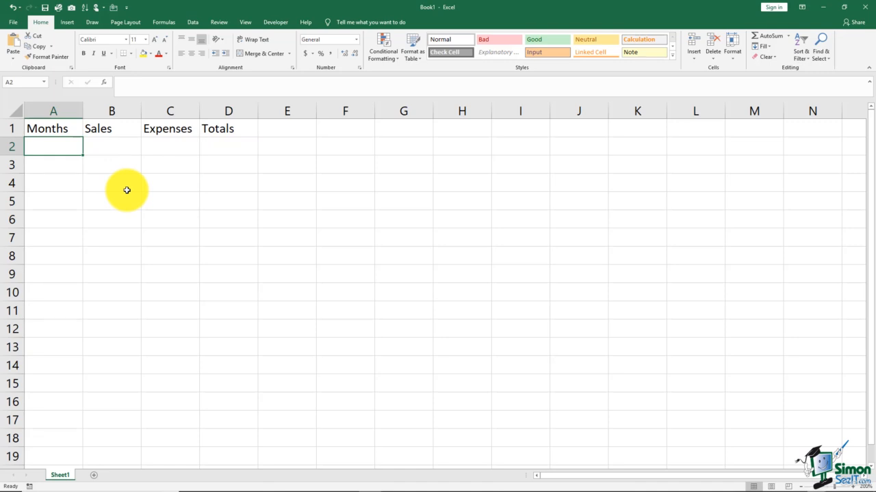
pyautogui.write('Jan')
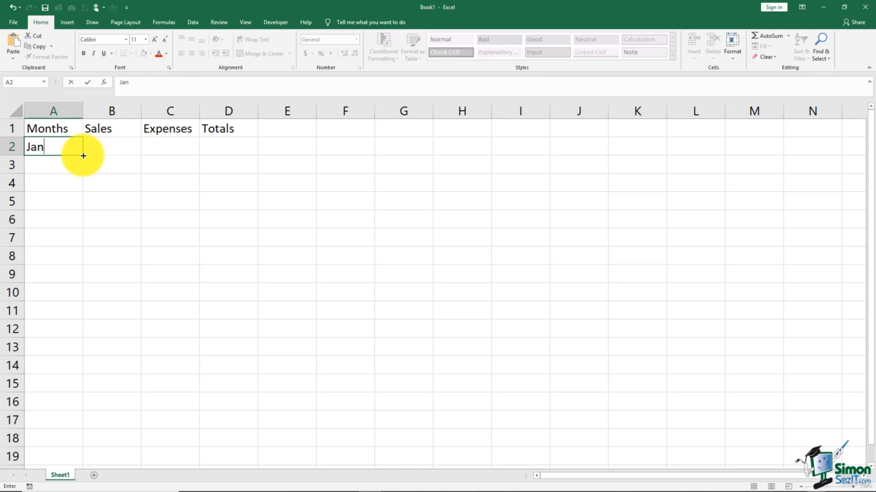
pyautogui.moveTo(83, 156); pyautogui.dragTo(81, 188)
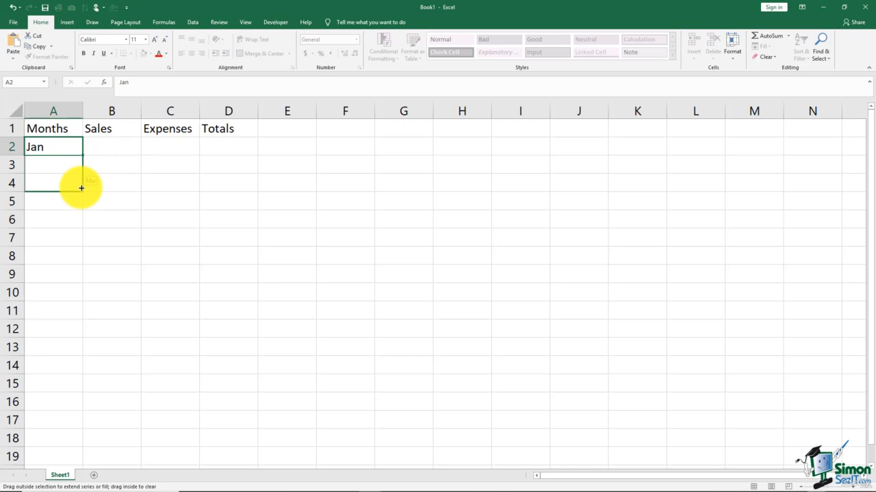
pyautogui.moveTo(81, 188); pyautogui.dragTo(82, 188)
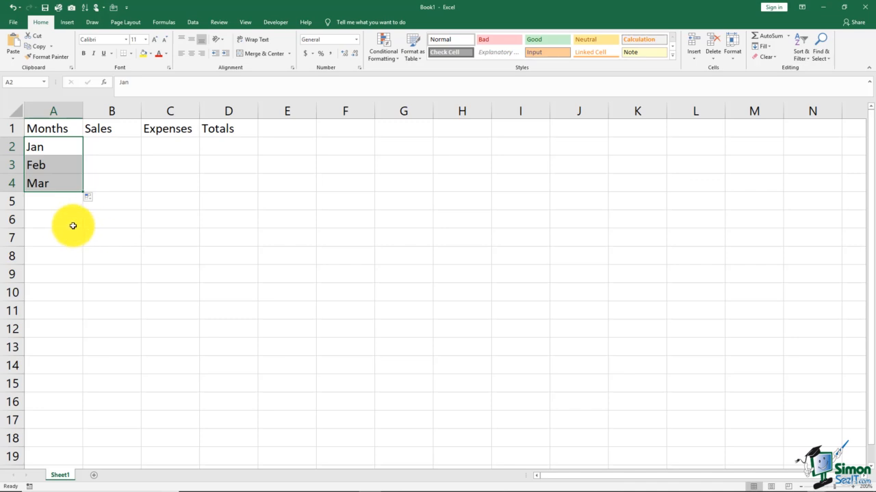
# Enter the row label Totals in cell A6, leaving a blank row below the months
pyautogui.click(65, 220)
pyautogui.write('To')
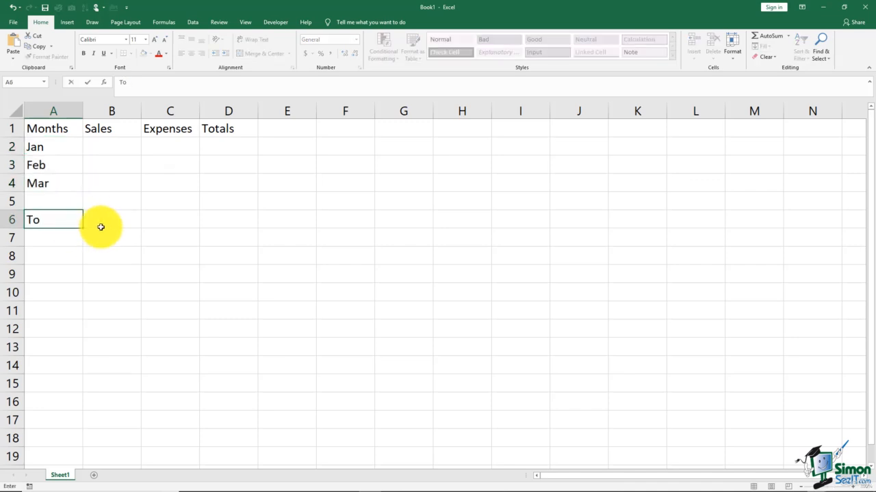
pyautogui.write('tals')
pyautogui.click(100, 227)
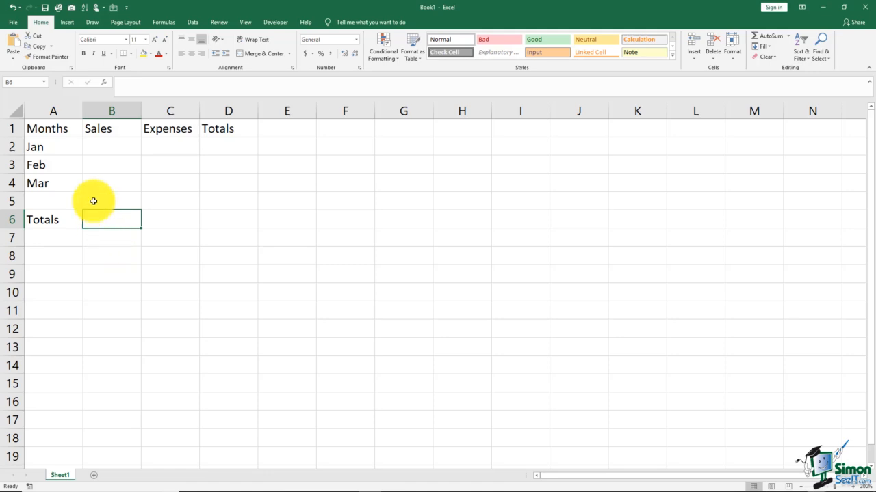
pyautogui.click(59, 128)
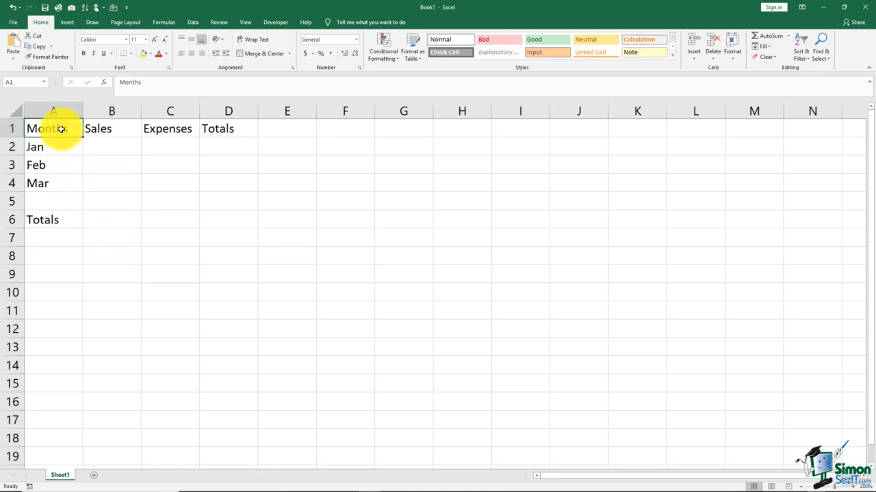
pyautogui.click(101, 129)
pyautogui.click(166, 131)
pyautogui.click(217, 131)
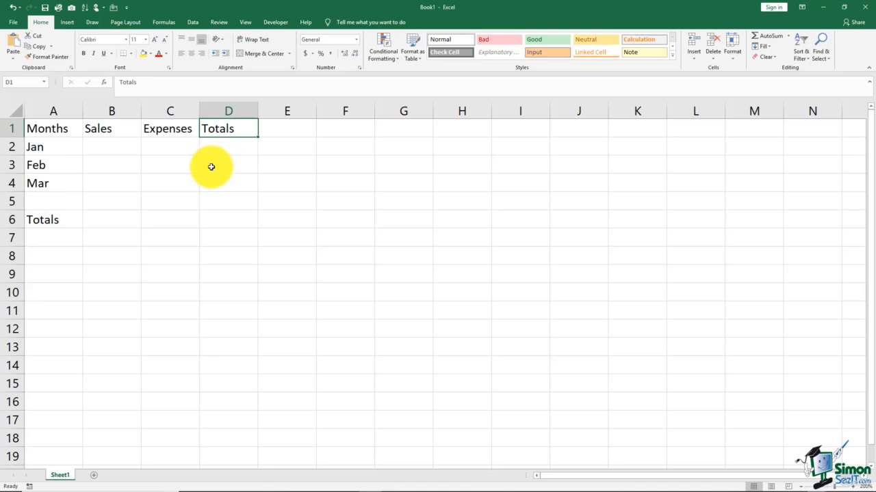
# Enter the Sales figures 150, 175 and 225 for Jan, Feb and Mar in cells B2 to B4
pyautogui.click(123, 148)
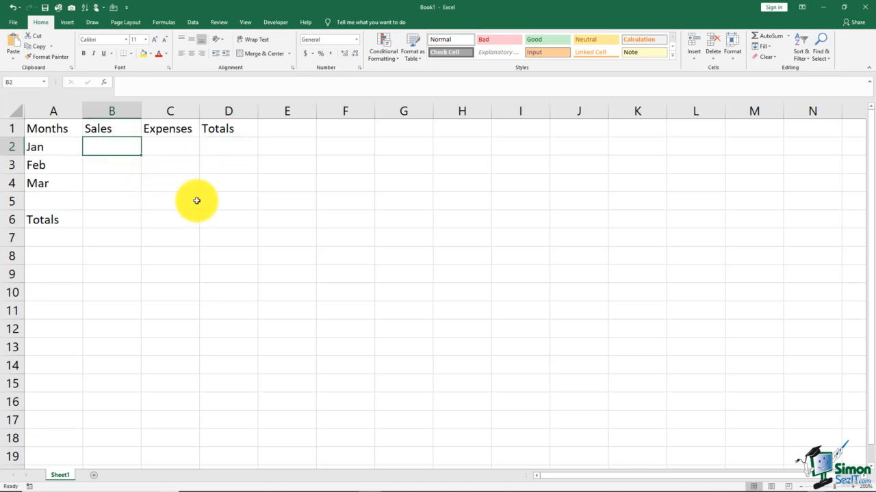
pyautogui.write('150')
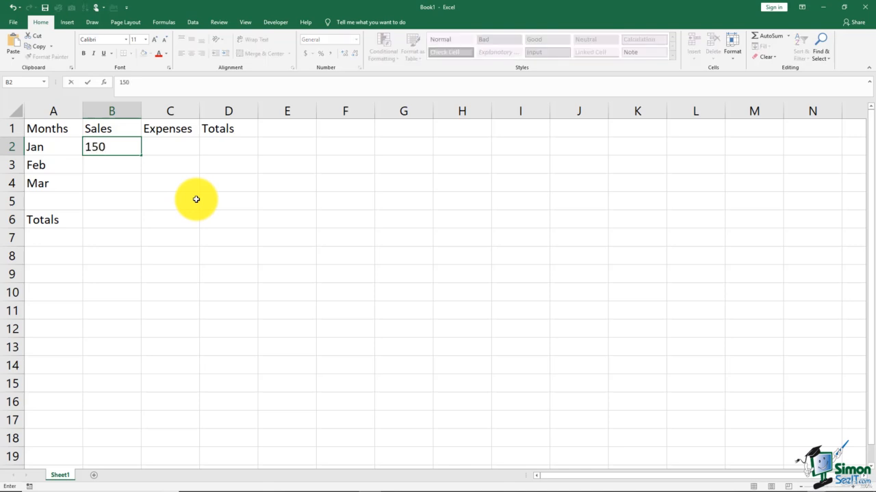
pyautogui.press('Return')
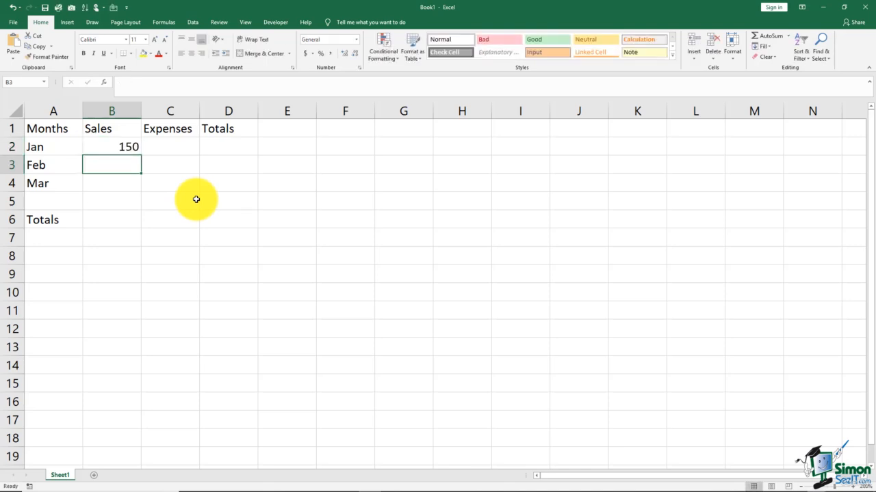
pyautogui.write('175')
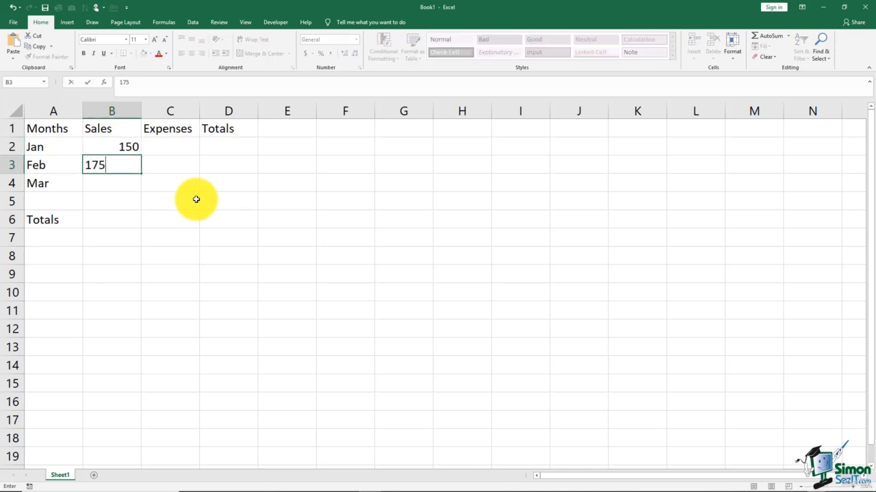
pyautogui.press('Return')
pyautogui.write('225')
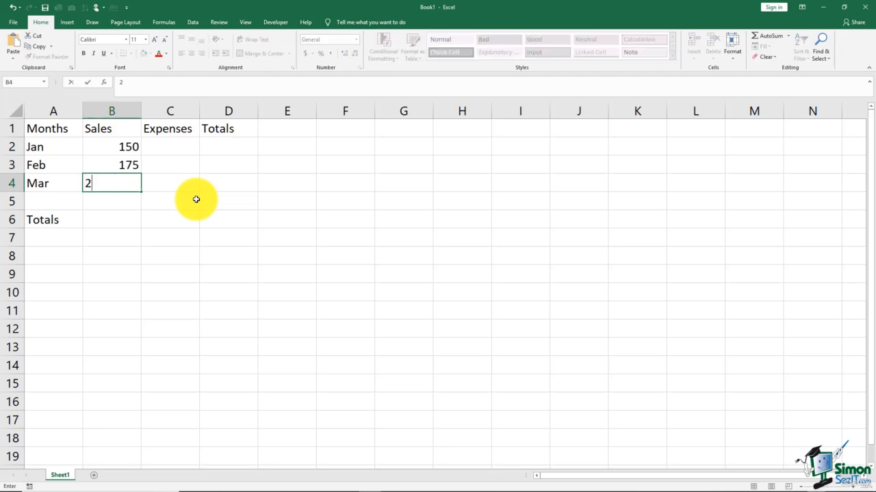
# Enter the Expenses figures 125, 150 and 210 for Jan, Feb and Mar in cells C2 to C4
pyautogui.click(182, 152)
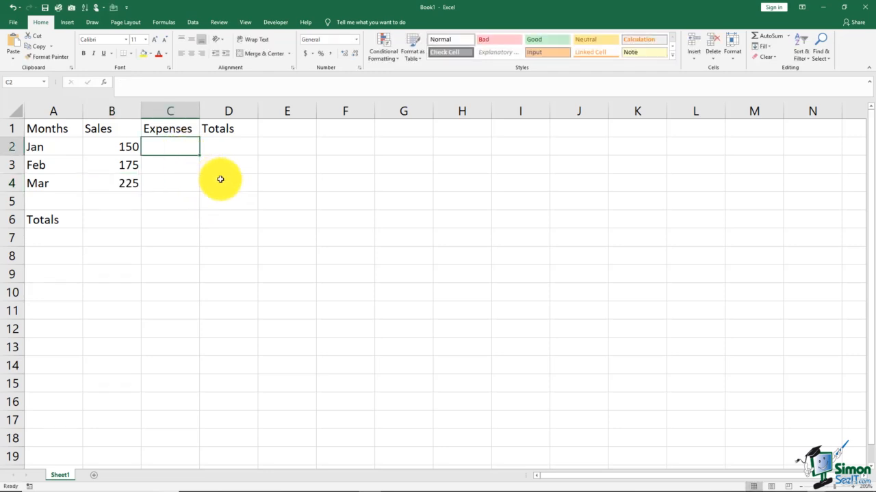
pyautogui.write('125')
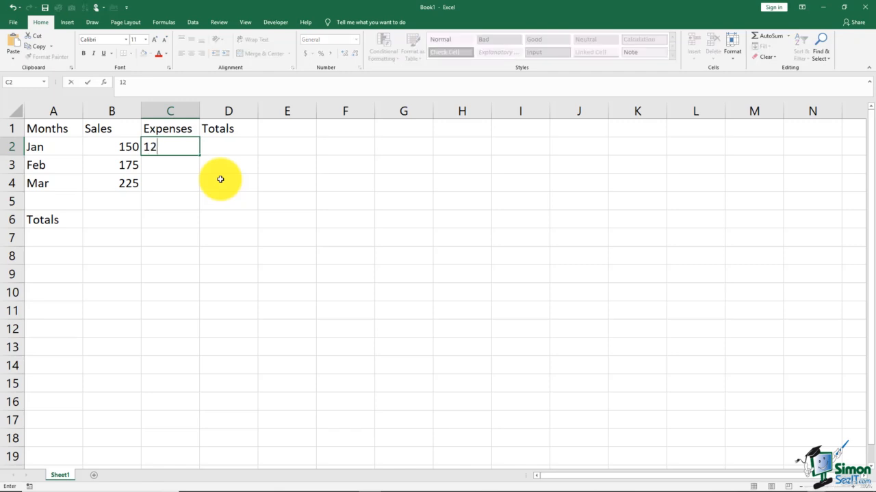
pyautogui.press('Return')
pyautogui.write('150')
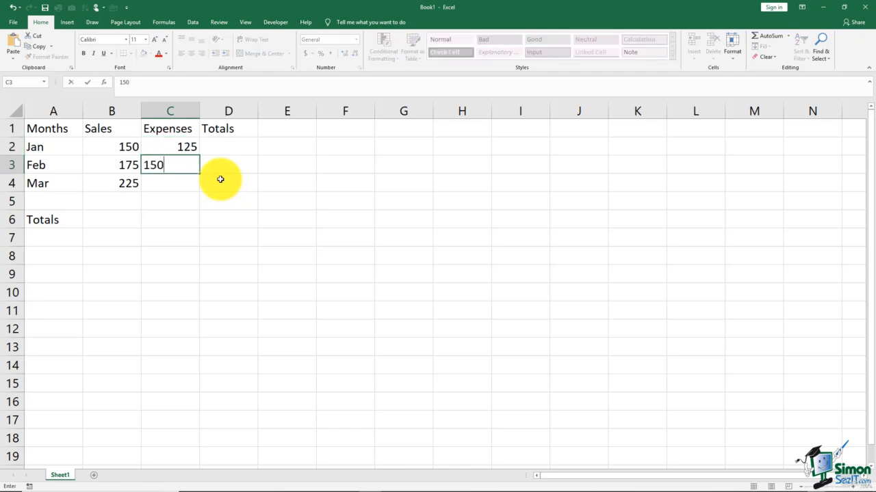
pyautogui.press('Return')
pyautogui.write('210')
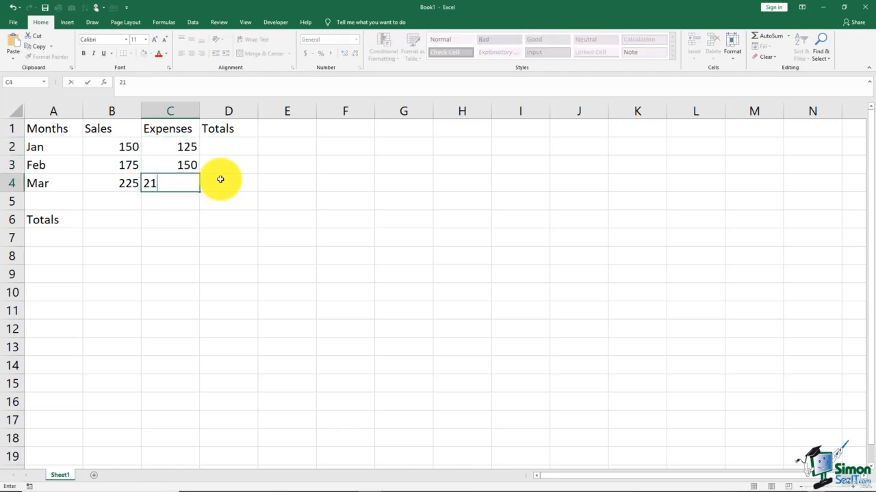
pyautogui.press('Return')
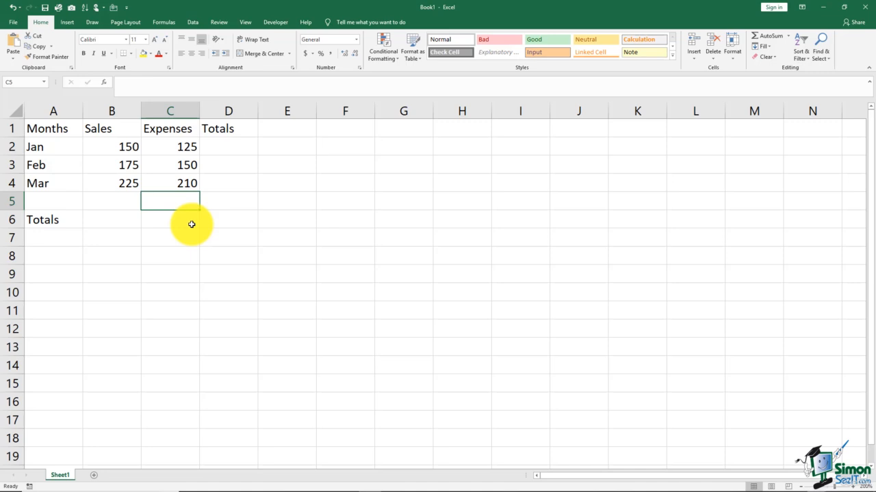
# Replace the column heading in cell D1 with Profits
pyautogui.click(217, 130)
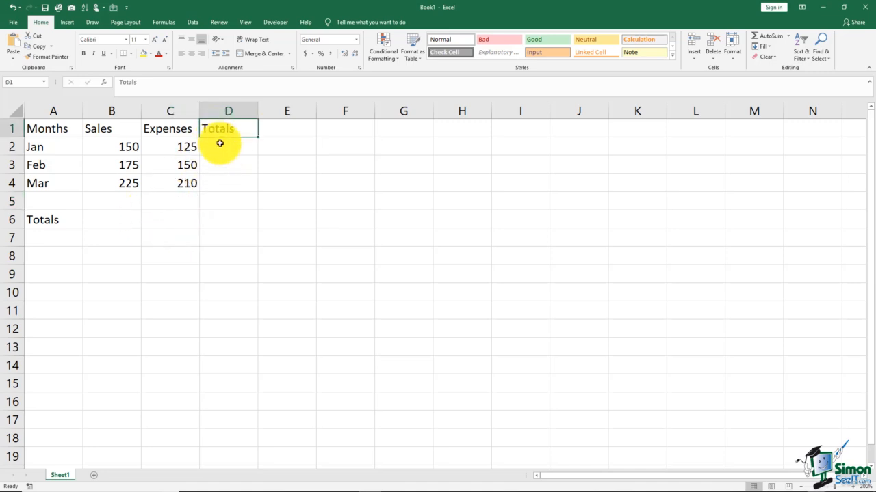
pyautogui.click(65, 222)
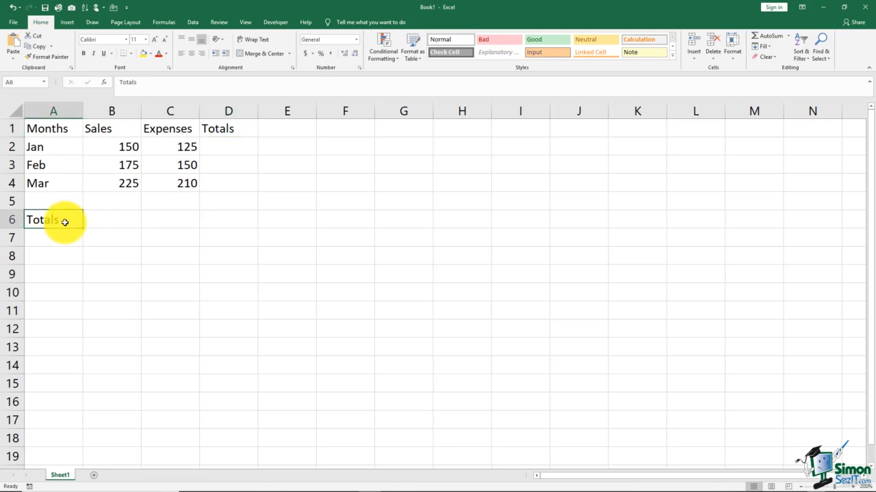
pyautogui.click(226, 128)
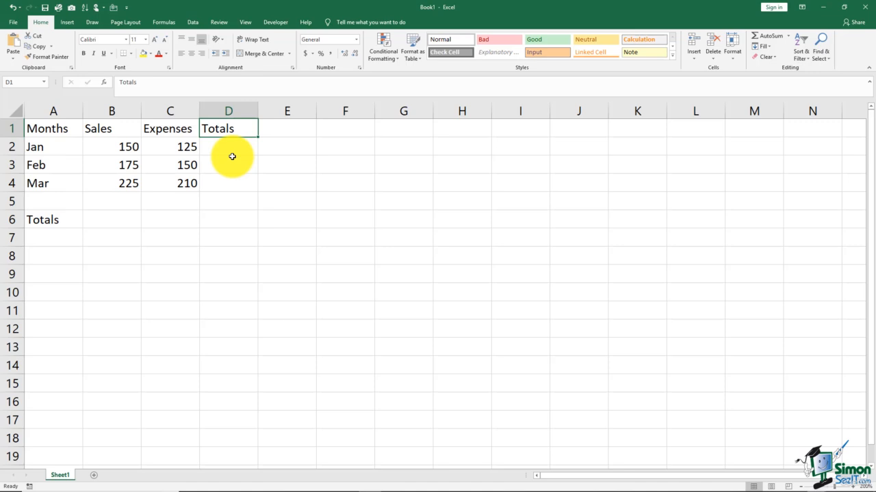
pyautogui.write('Profits')
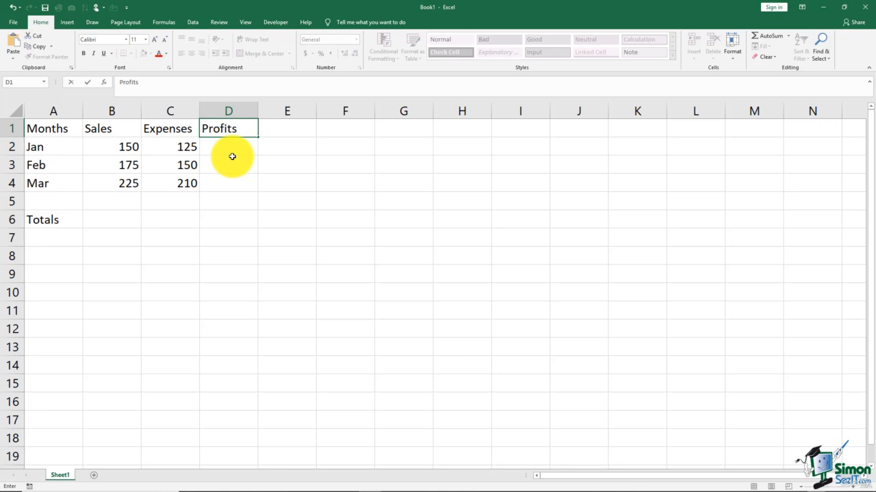
pyautogui.press('Tab')
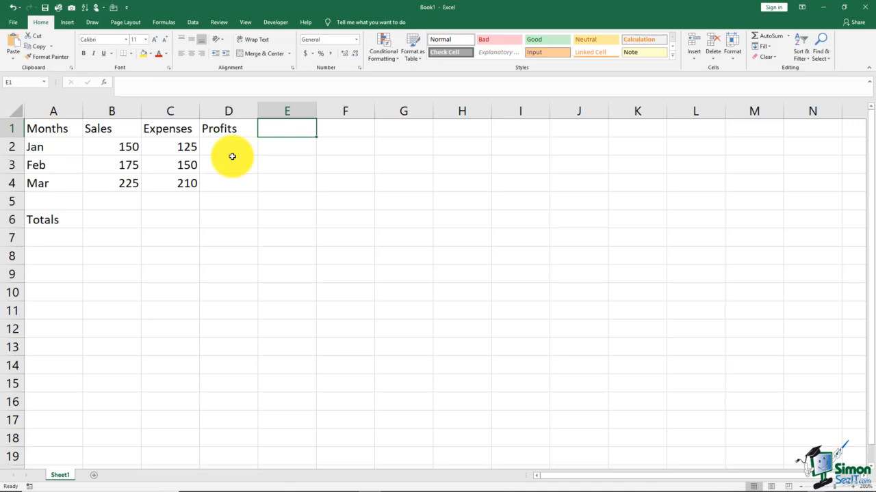
# Select cell B6 in the Totals row for summing the monthly sales in B2:B4
pyautogui.moveTo(111, 151); pyautogui.dragTo(129, 181)
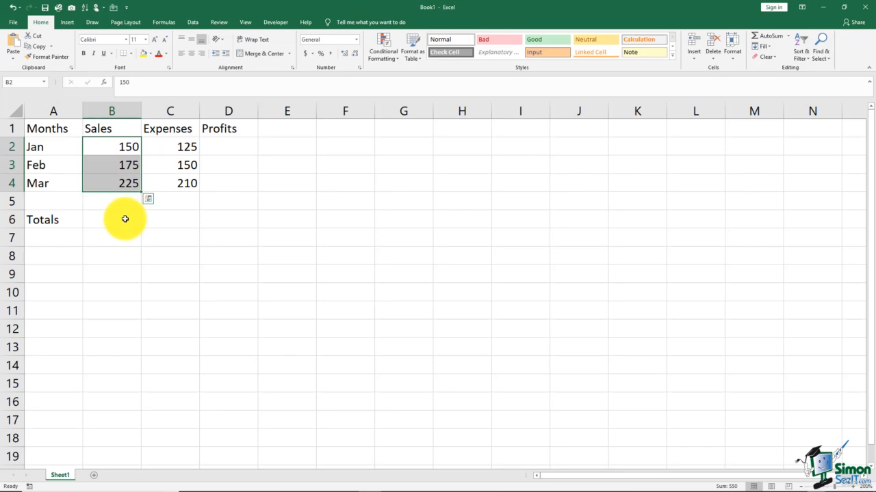
pyautogui.click(125, 219)
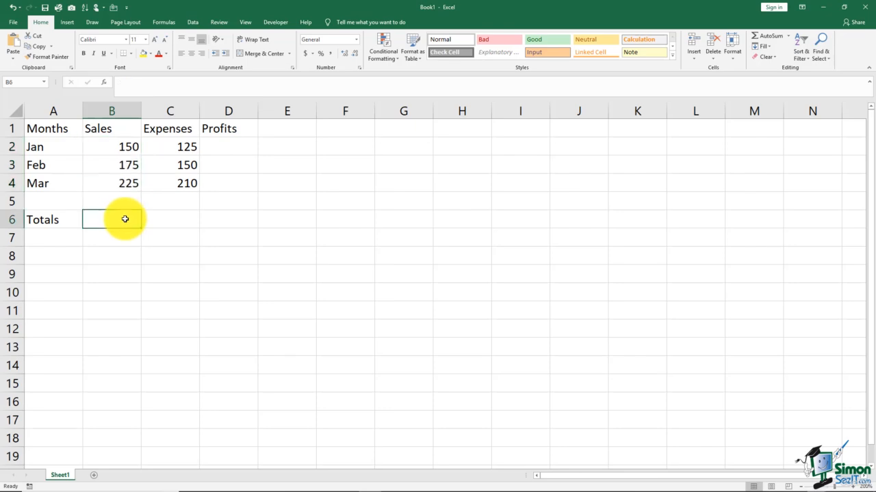